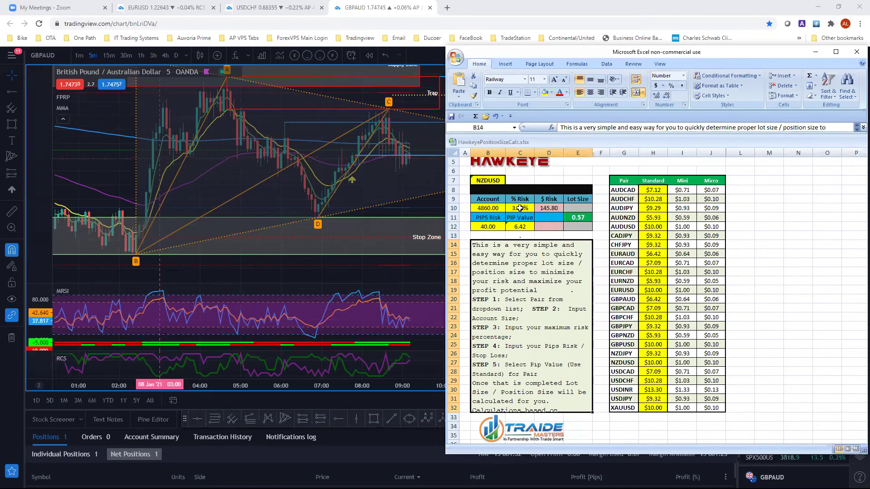
# Try a 2% risk in the calculator's % Risk cell, and set it back to 3%.
pyautogui.click(520, 208)
pyautogui.write('2')
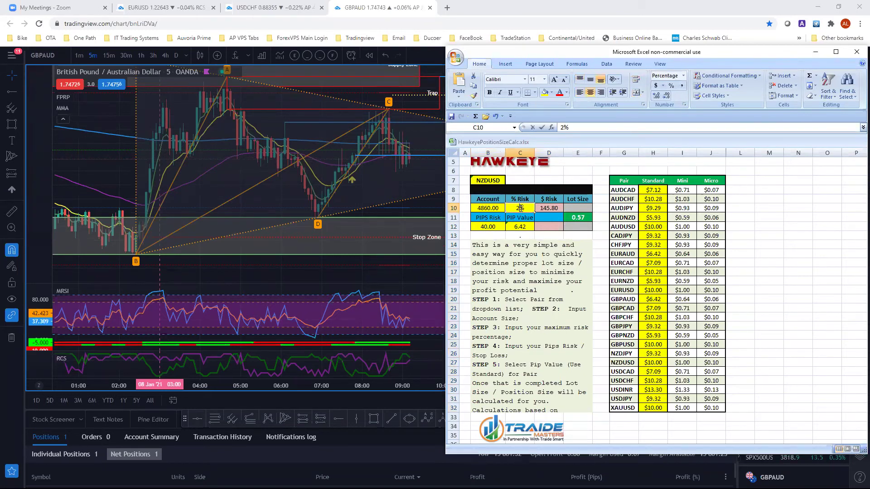
pyautogui.press('Return')
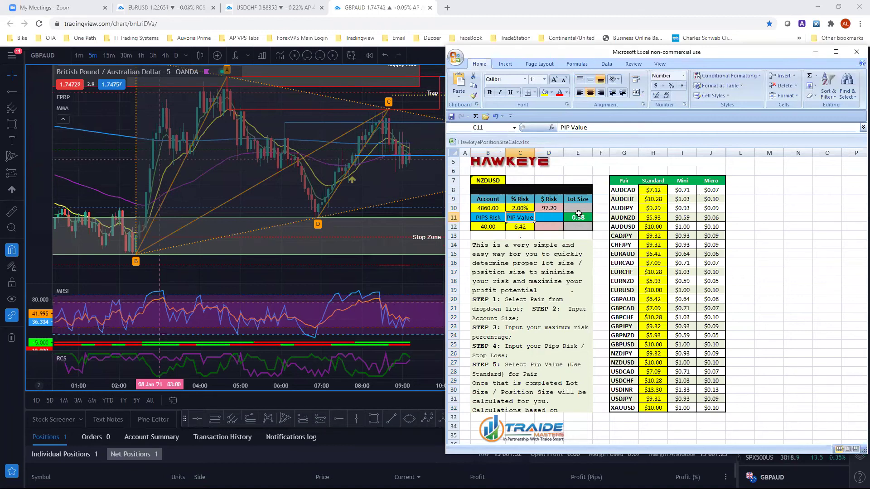
pyautogui.click(520, 208)
pyautogui.write('3')
pyautogui.press('Return')
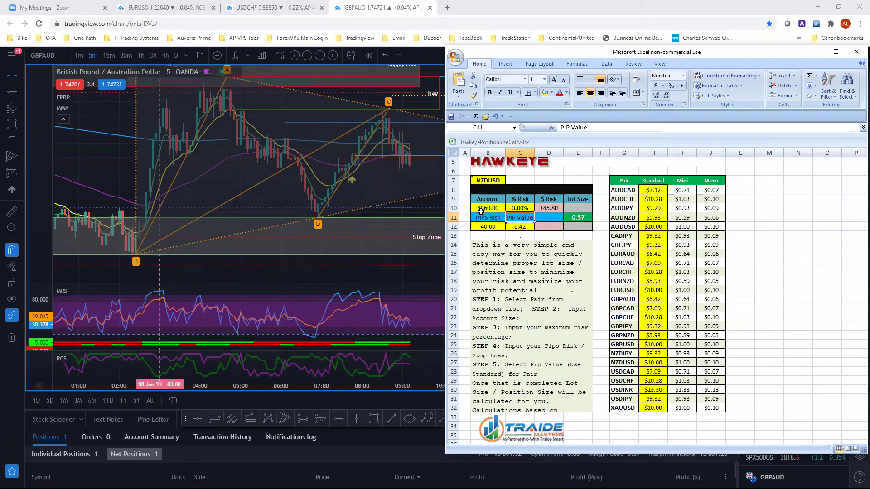
# Set the calculator's % Risk to 1% to compare the resulting lot size.
pyautogui.click(522, 206)
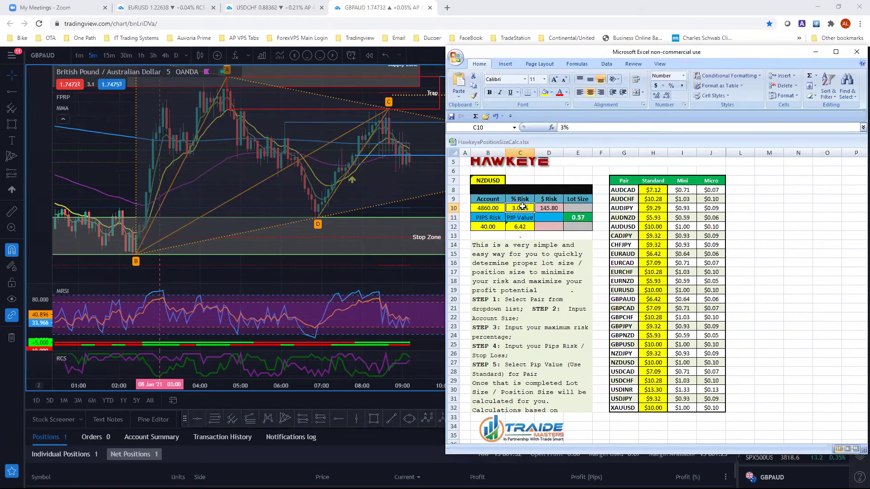
pyautogui.write('1')
pyautogui.press('Return')
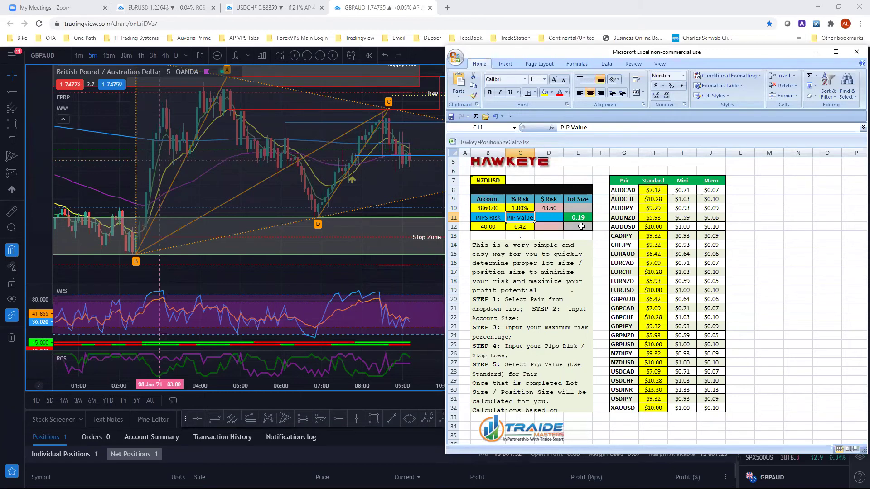
# Set the calculator's % Risk to 2%.
pyautogui.click(520, 208)
pyautogui.write('2')
pyautogui.press('Return')
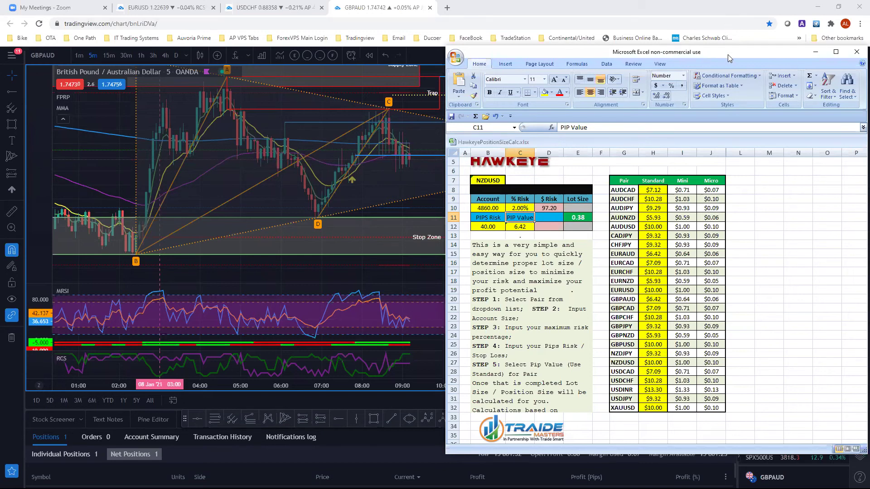
# Maximize the HawkeyePositionSizeCalc.xlsx spreadsheet window and open Sheet3 with the compounding table.
pyautogui.moveTo(727, 51); pyautogui.dragTo(671, 27)
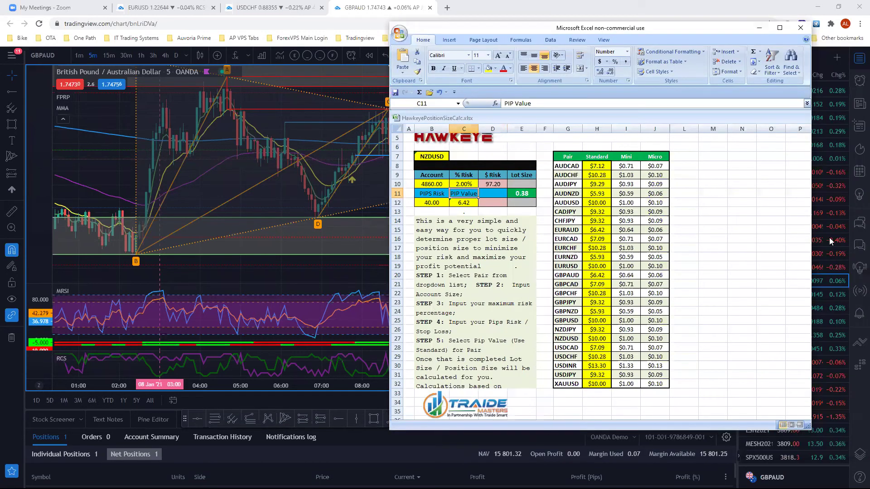
pyautogui.click(779, 27)
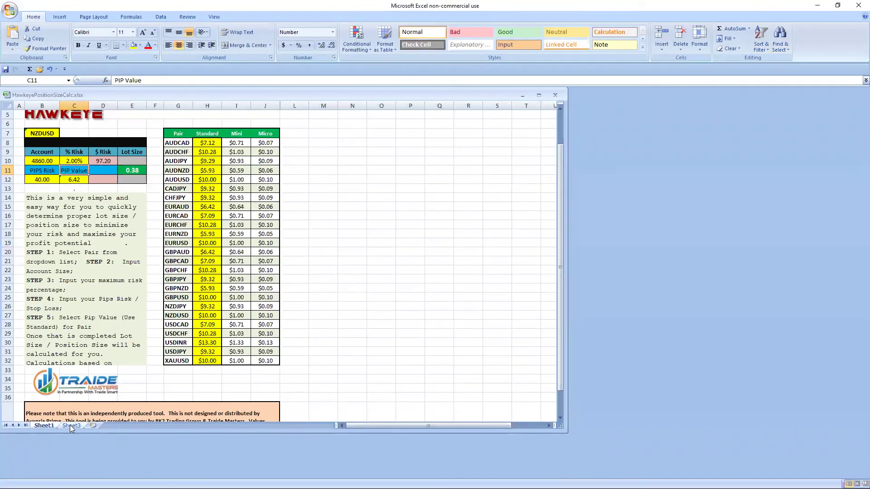
pyautogui.click(70, 425)
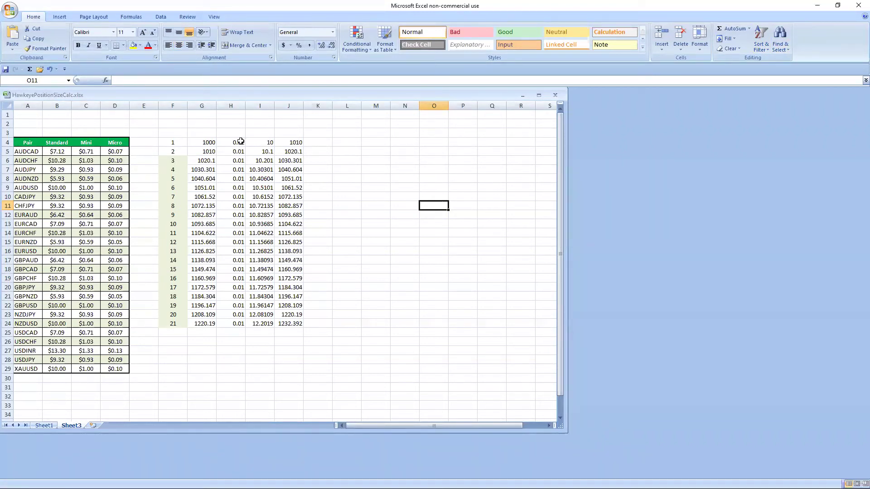
# Set the compounding table's starting balance in cell G4 to 1500.
pyautogui.click(208, 142)
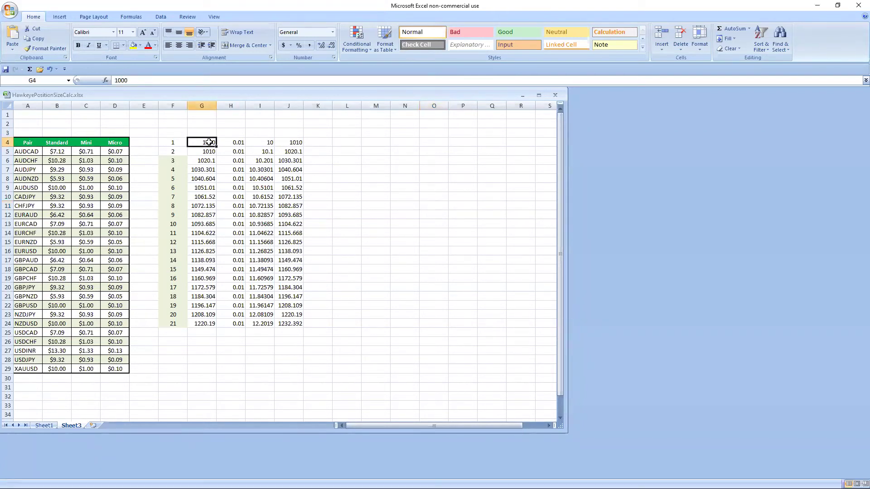
pyautogui.write('1800')
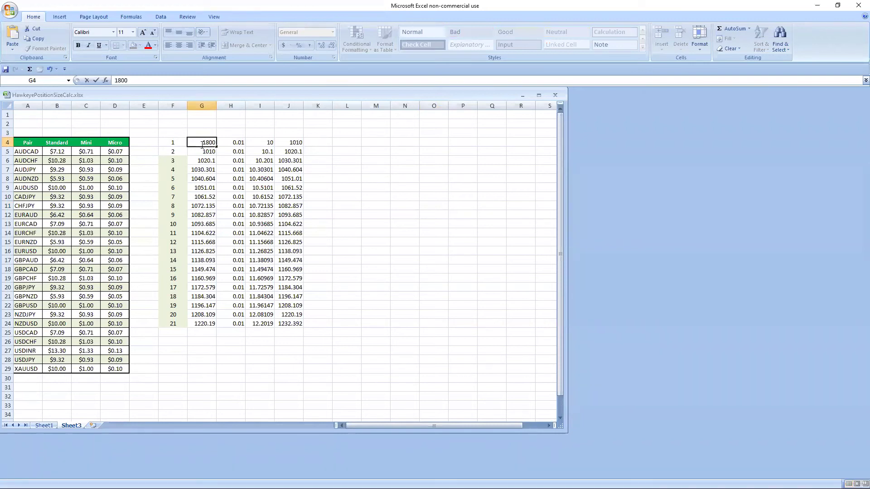
pyautogui.click(202, 145)
pyautogui.write('1')
pyautogui.click(335, 153)
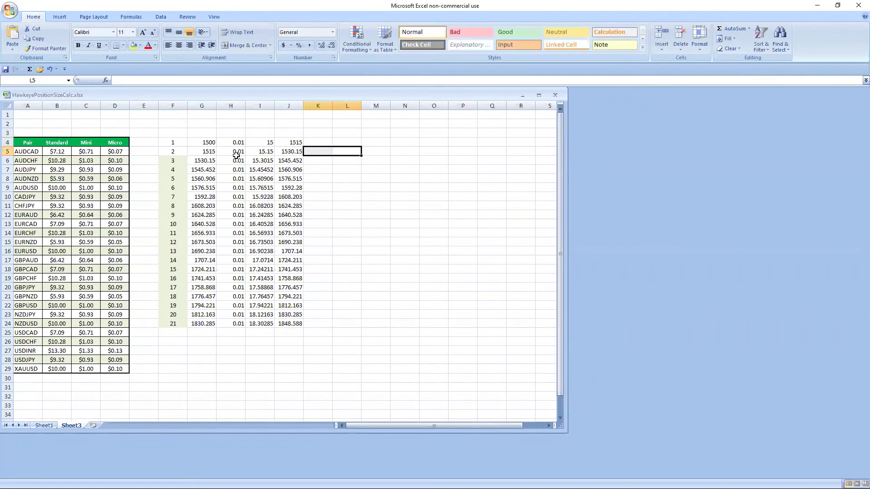
# Set the first row's growth rate in cell H4 to 0.02.
pyautogui.click(242, 143)
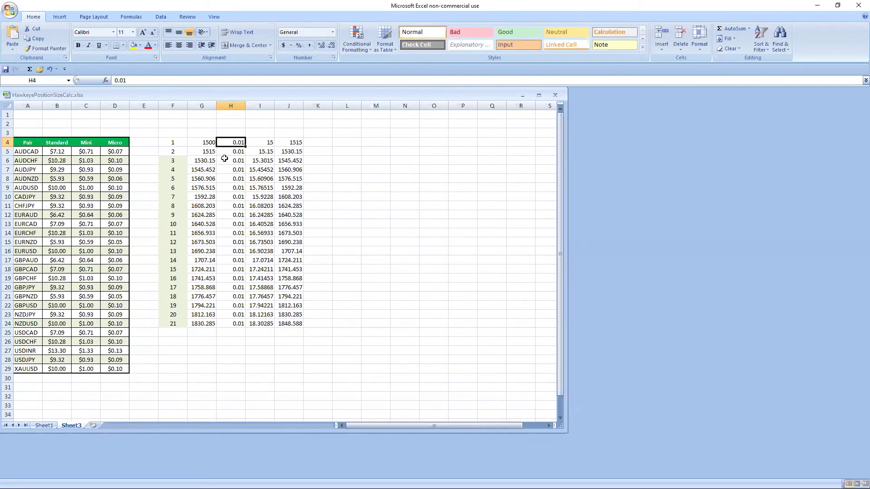
pyautogui.click(211, 151)
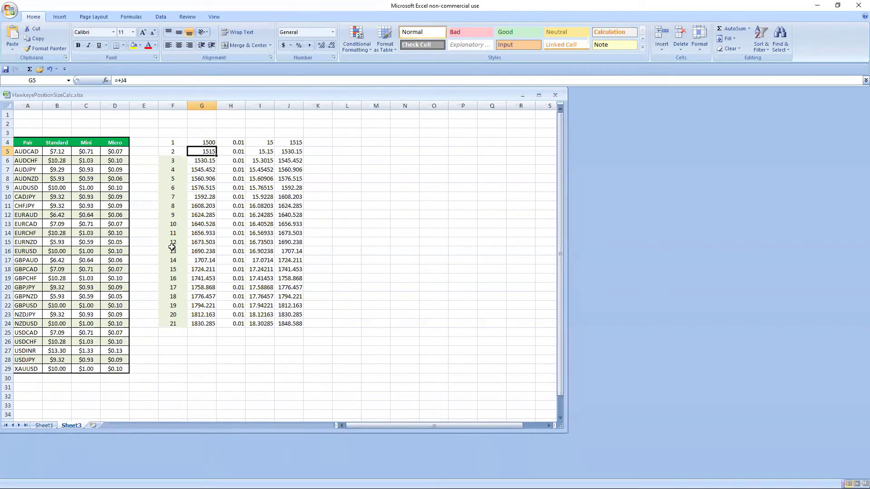
pyautogui.click(206, 324)
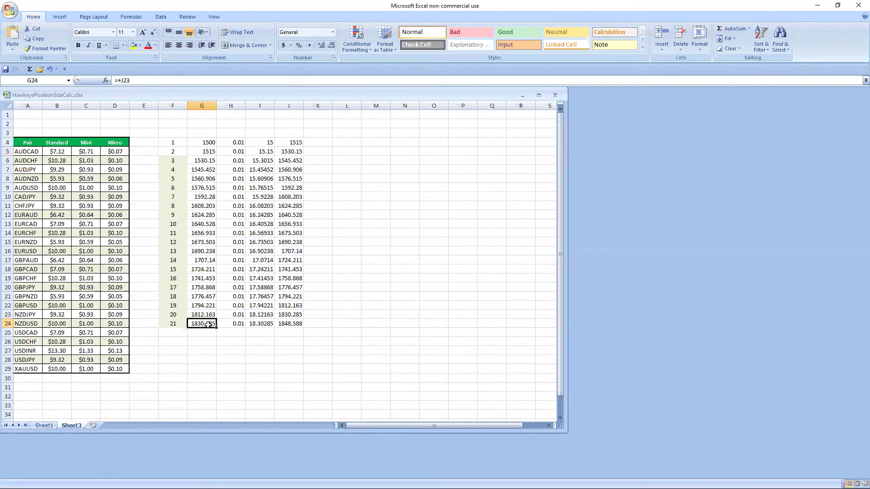
pyautogui.click(262, 325)
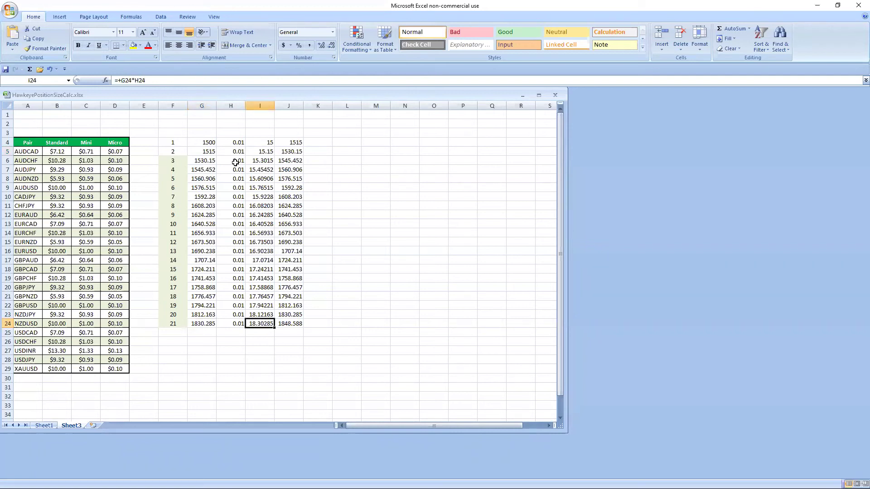
pyautogui.click(241, 143)
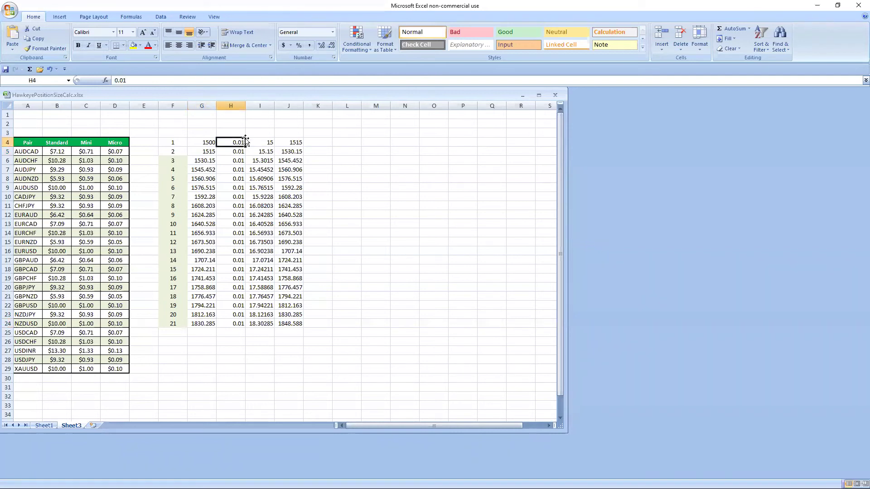
pyautogui.write('0.02')
pyautogui.press('Return')
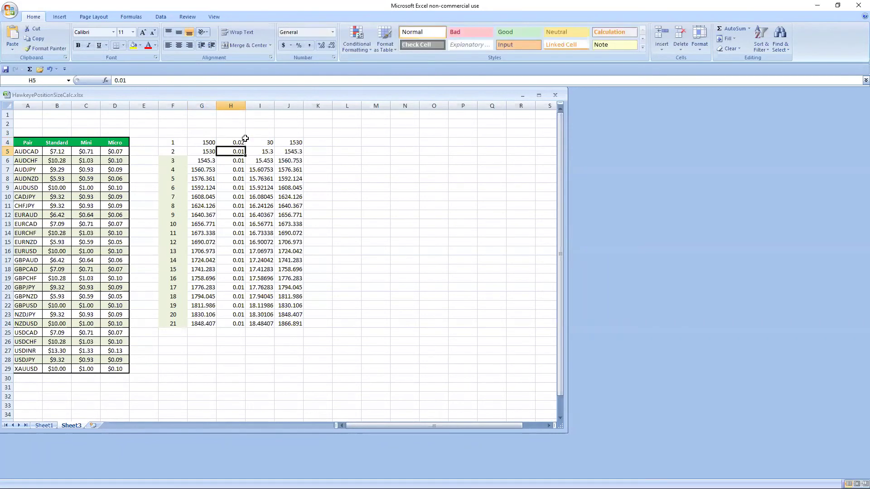
# Copy the 0.02 rate from cell H4 into the remaining rows H5 through H24.
pyautogui.click(240, 142)
pyautogui.rightClick(242, 144)
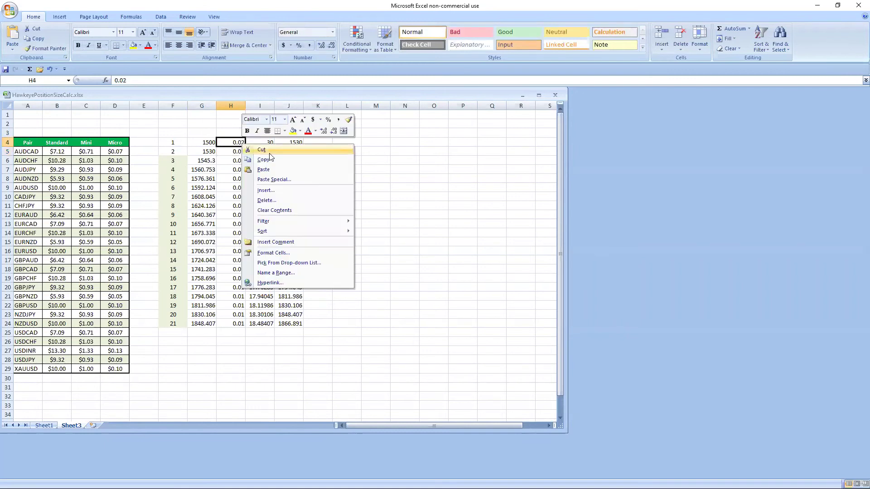
pyautogui.click(264, 159)
pyautogui.moveTo(231, 151); pyautogui.dragTo(228, 323)
pyautogui.rightClick(228, 323)
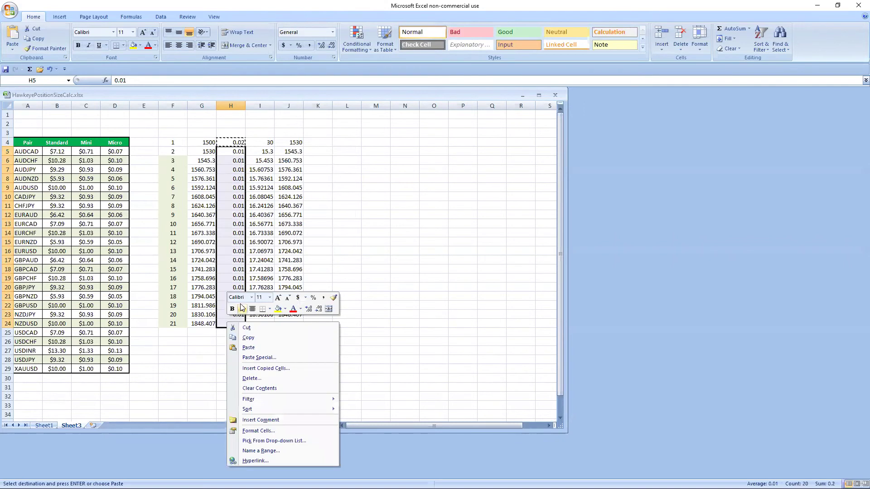
pyautogui.click(252, 348)
pyautogui.click(366, 215)
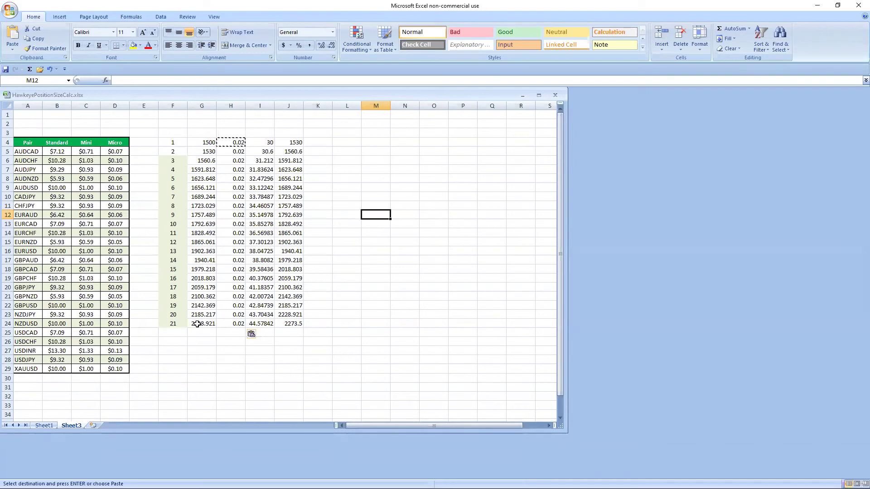
# Copy the last compounding row G24:J24 into rows 4 to 24 of columns L through O.
pyautogui.moveTo(197, 324); pyautogui.dragTo(298, 325)
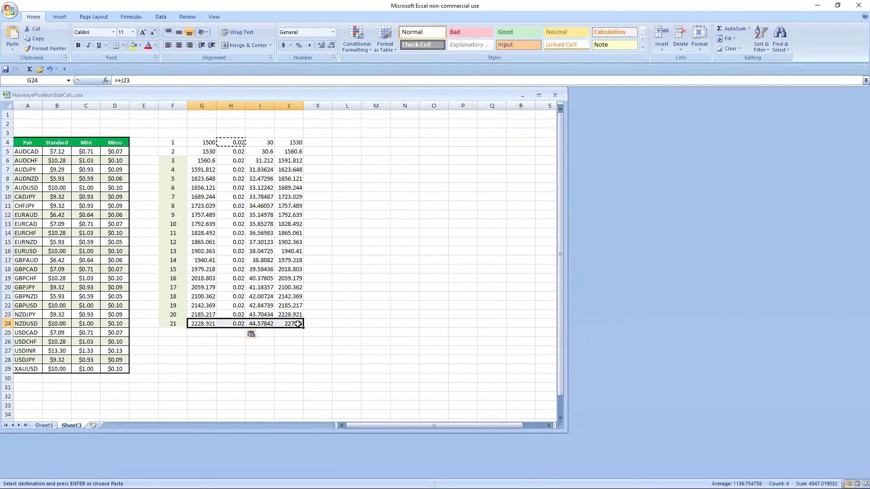
pyautogui.rightClick(298, 324)
pyautogui.click(321, 342)
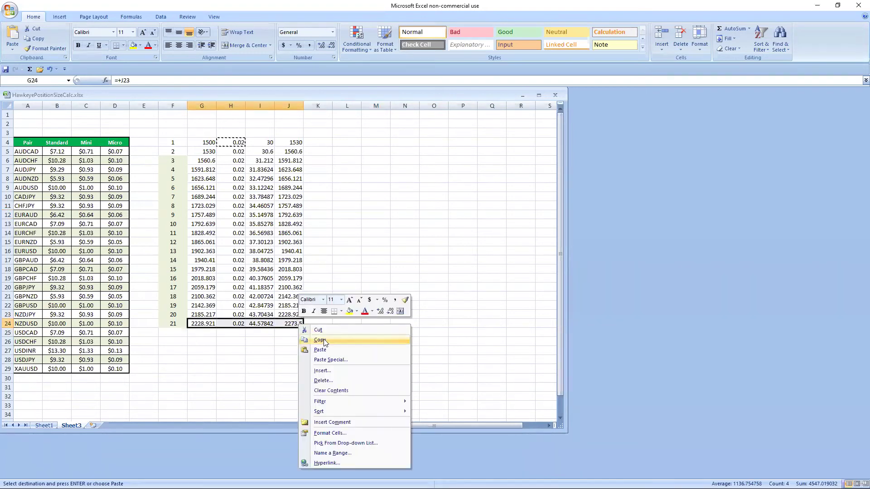
pyautogui.click(354, 143)
pyautogui.moveTo(353, 142); pyautogui.dragTo(351, 322)
pyautogui.rightClick(351, 322)
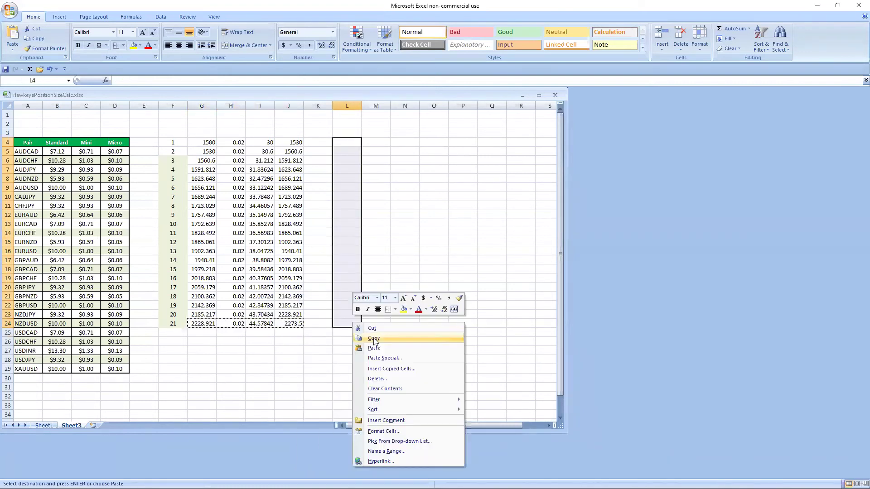
pyautogui.click(376, 347)
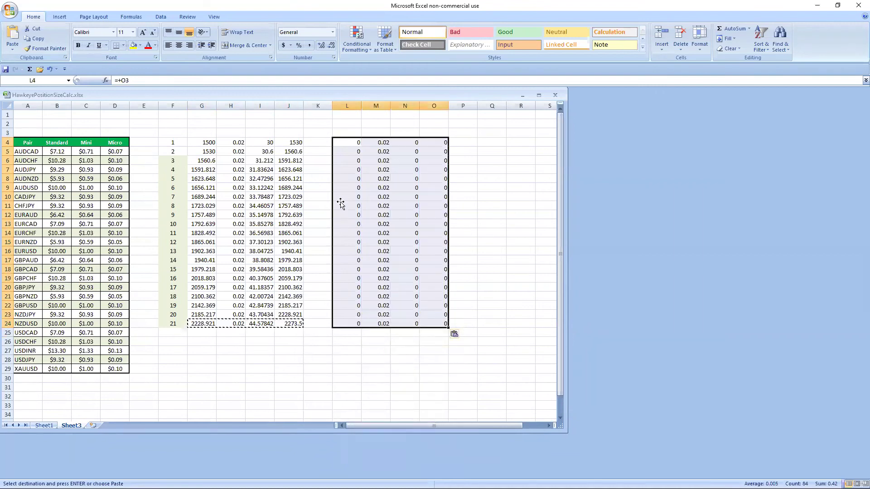
# Link the second table's starting balance in cell L4 to cell G24 of the first table.
pyautogui.click(354, 142)
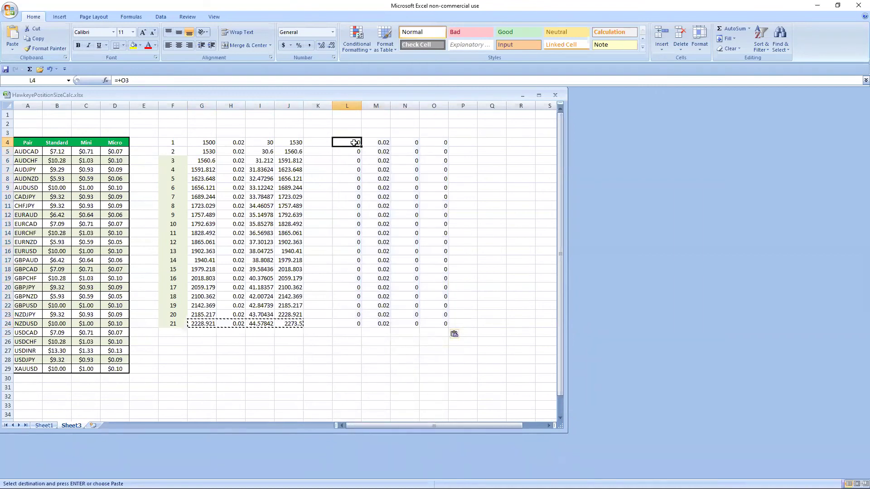
pyautogui.write('+')
pyautogui.click(206, 324)
pyautogui.press('Return')
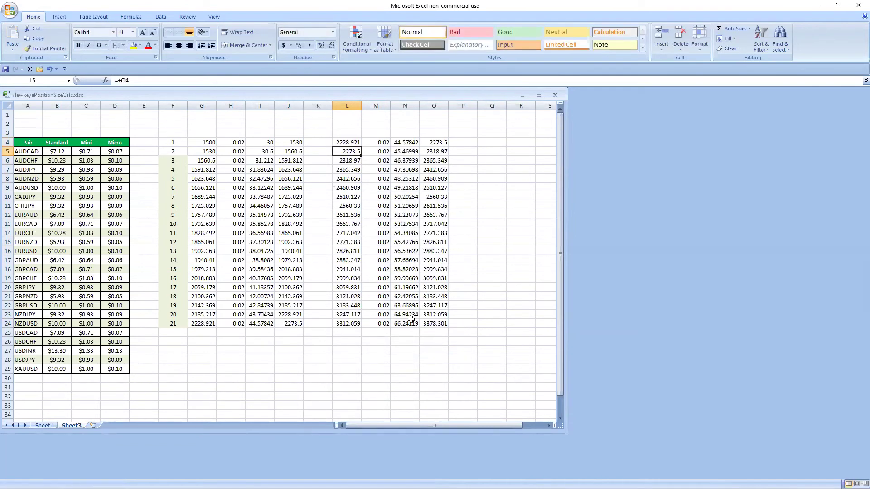
pyautogui.click(468, 257)
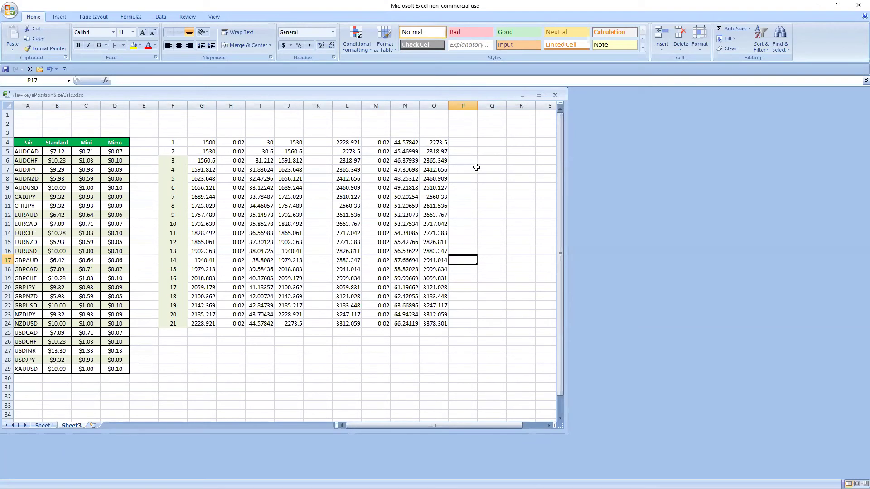
# Replace the fourth row's balance formula in cell G7 with the value 1691.
pyautogui.click(205, 142)
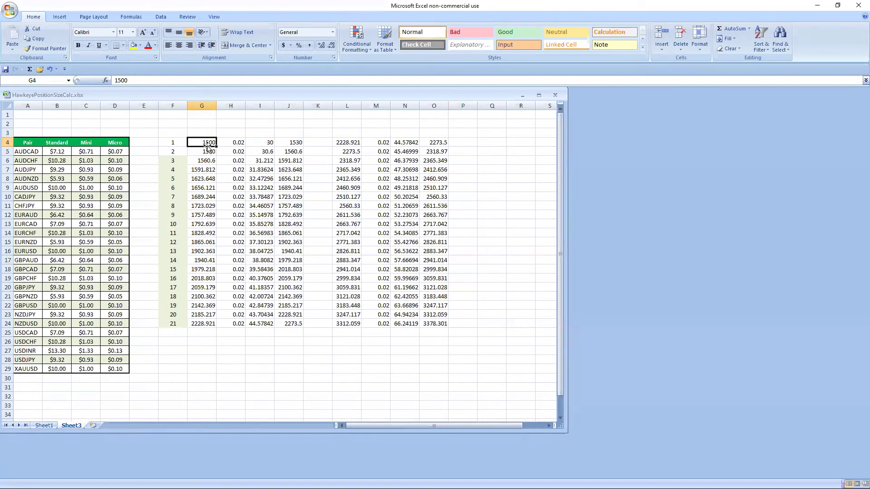
pyautogui.click(202, 170)
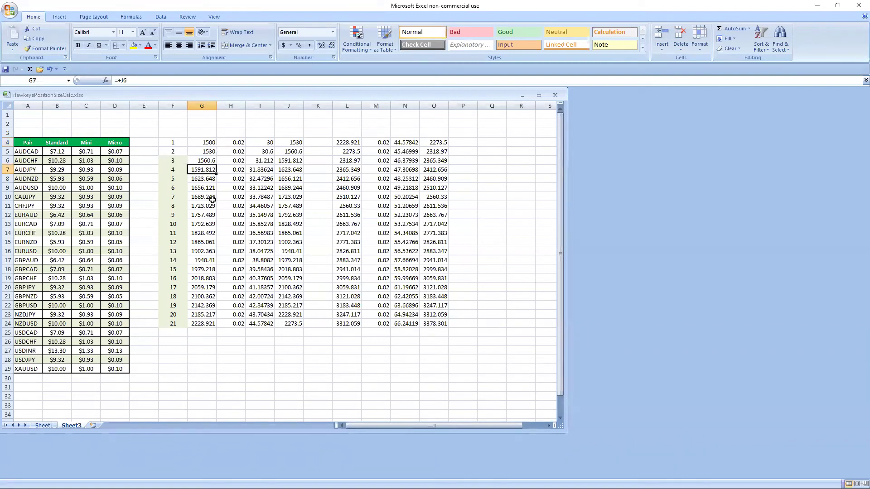
pyautogui.write('1691')
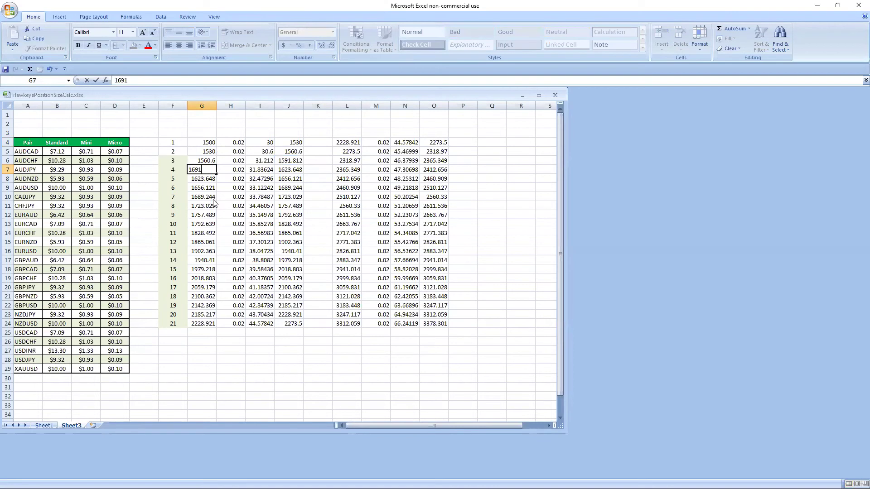
pyautogui.press('Return')
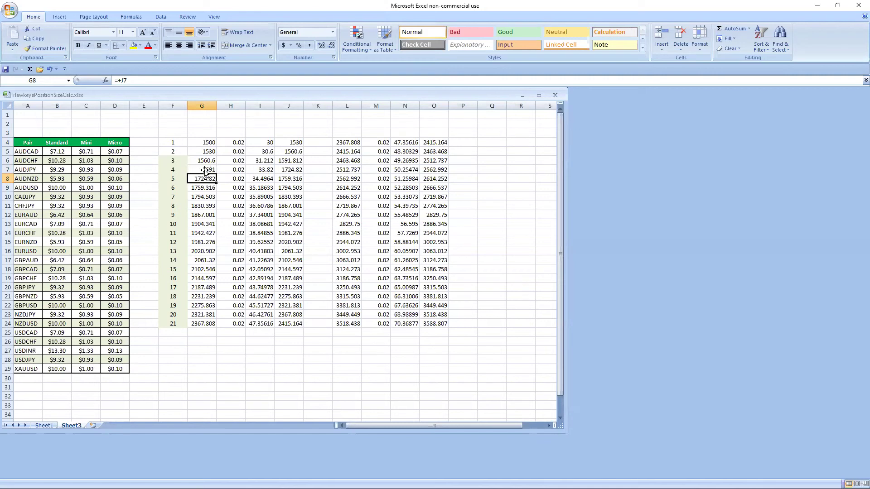
# Replace row 21's balance formula in cell G24 with the value 2467.
pyautogui.click(196, 323)
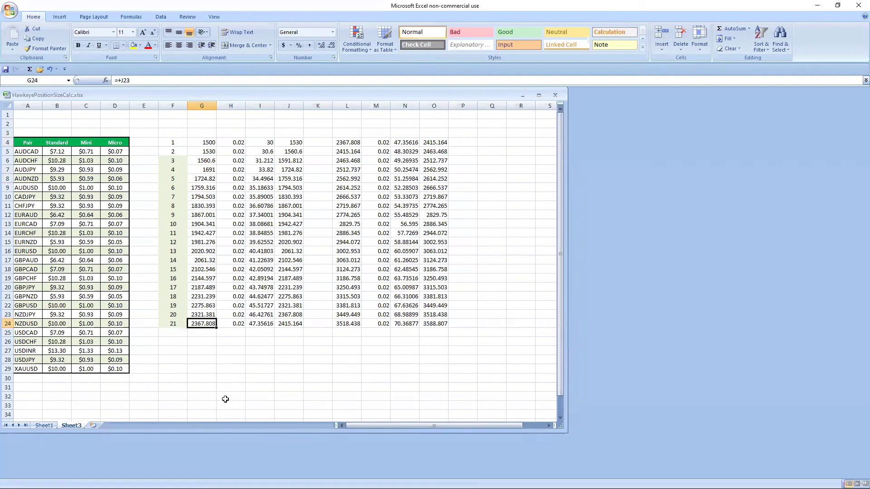
pyautogui.write('2467')
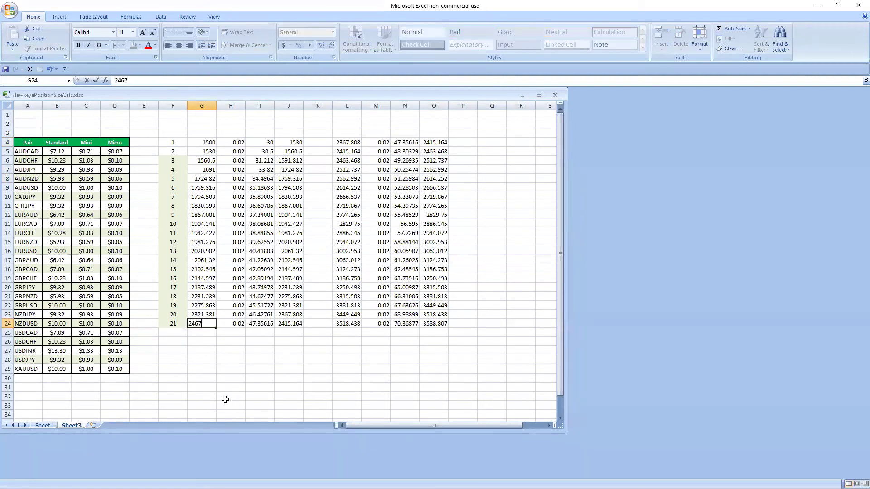
pyautogui.press('Return')
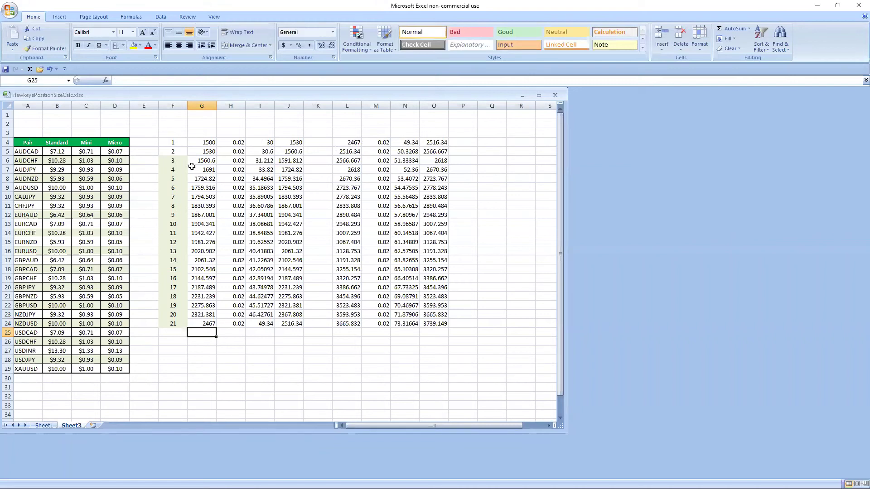
# Copy the balance formula in cell G5 into cells G6 to G24, overwriting the manually entered deposit balances.
pyautogui.click(204, 143)
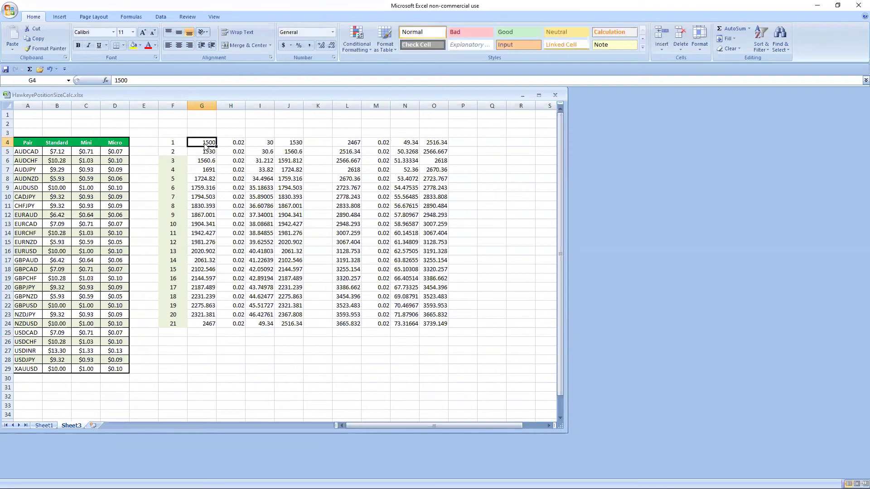
pyautogui.rightClick(206, 145)
pyautogui.click(200, 151)
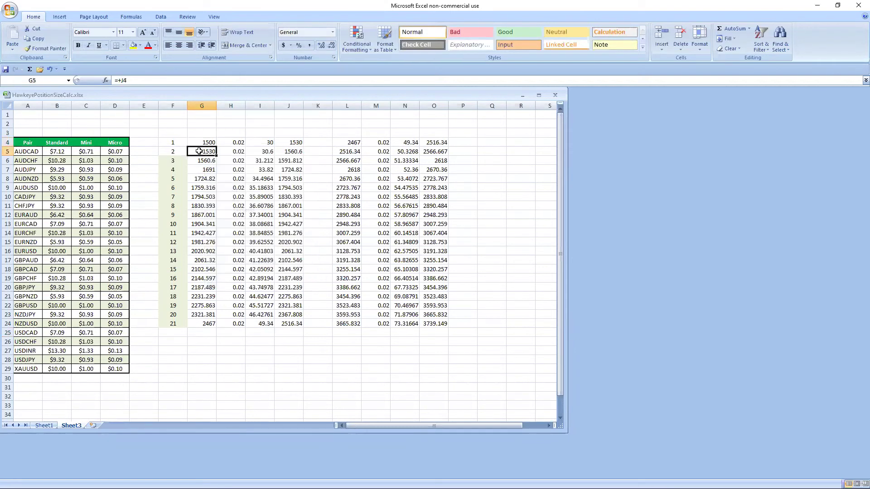
pyautogui.rightClick(199, 151)
pyautogui.click(222, 167)
pyautogui.moveTo(204, 161); pyautogui.dragTo(208, 324)
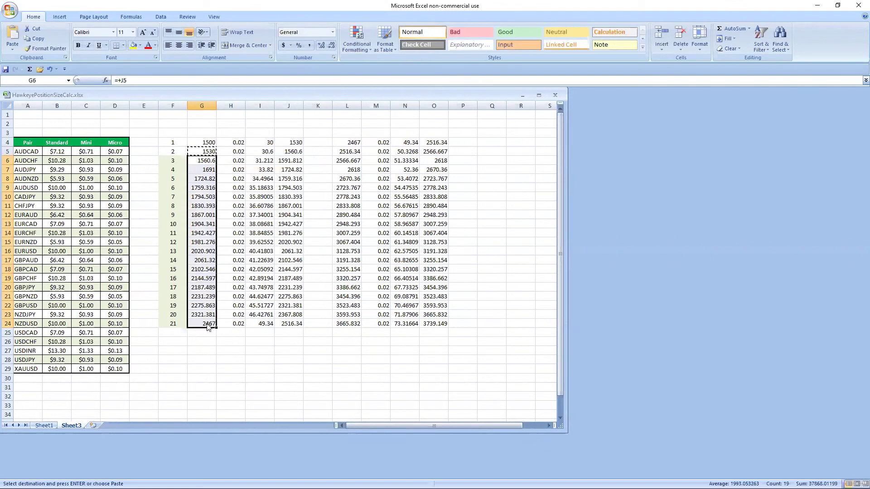
pyautogui.rightClick(208, 324)
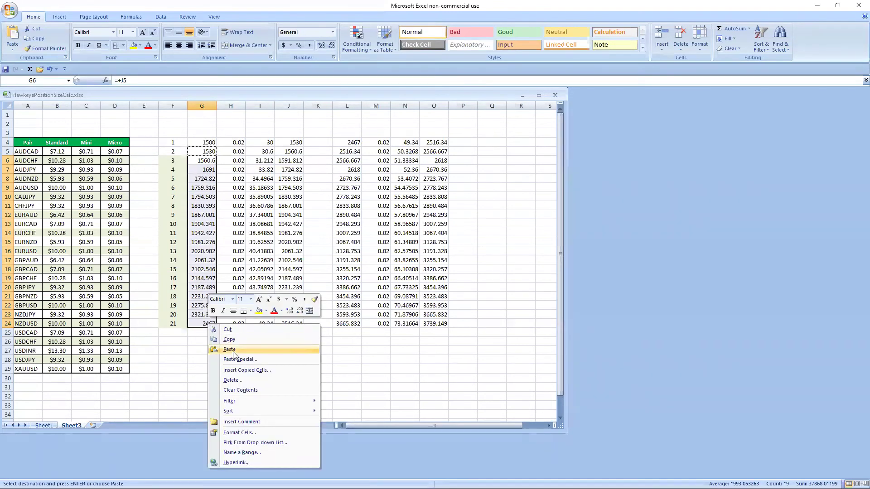
pyautogui.click(232, 351)
pyautogui.click(357, 349)
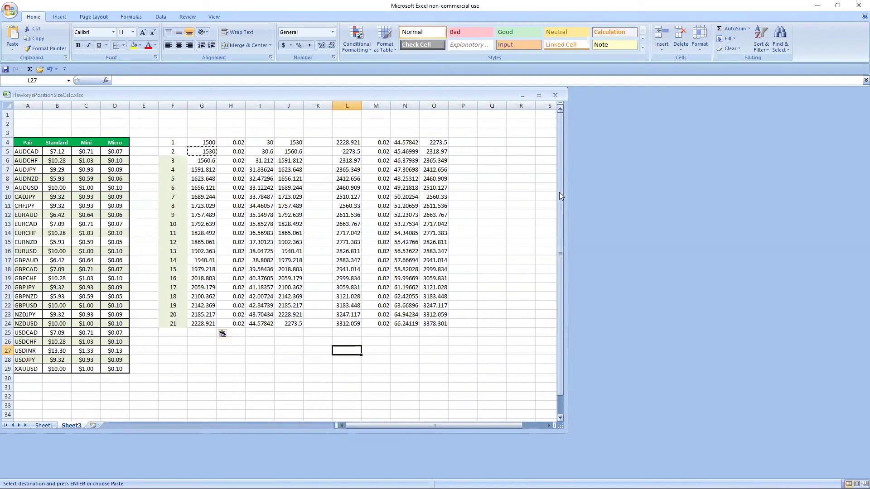
# Widen the workbook window until columns up to Y are in view.
pyautogui.click(493, 197)
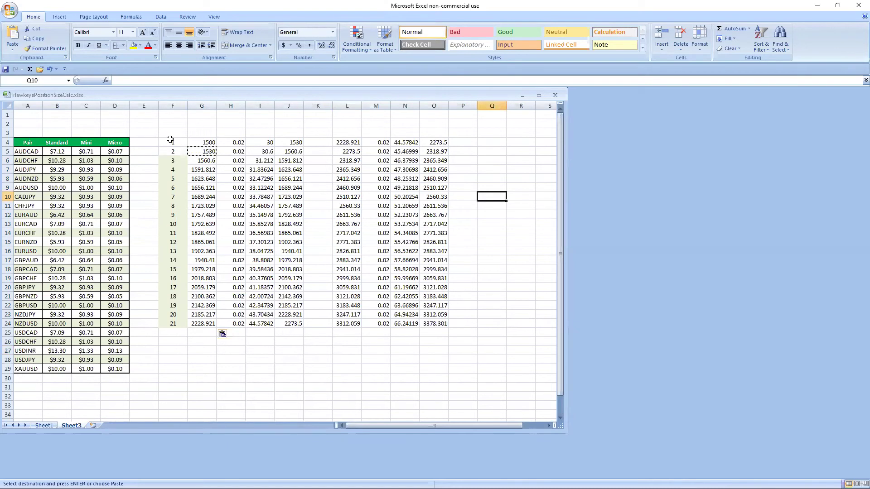
pyautogui.click(482, 143)
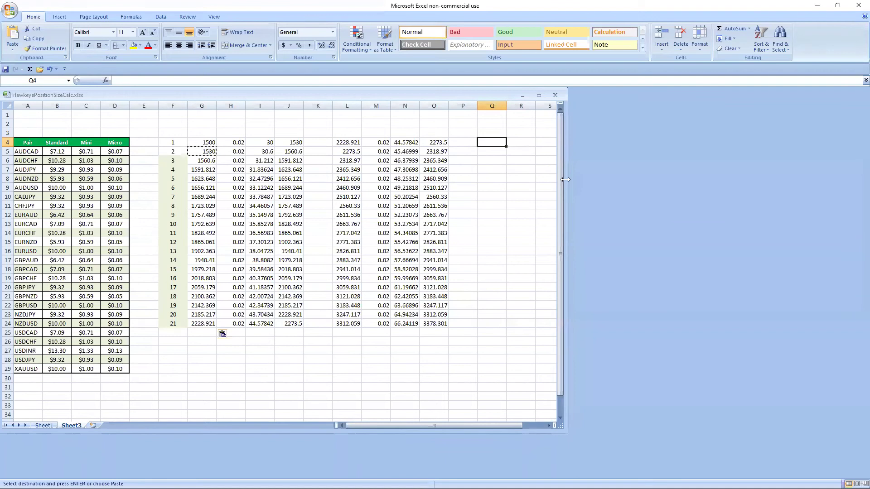
pyautogui.moveTo(565, 179); pyautogui.dragTo(737, 179)
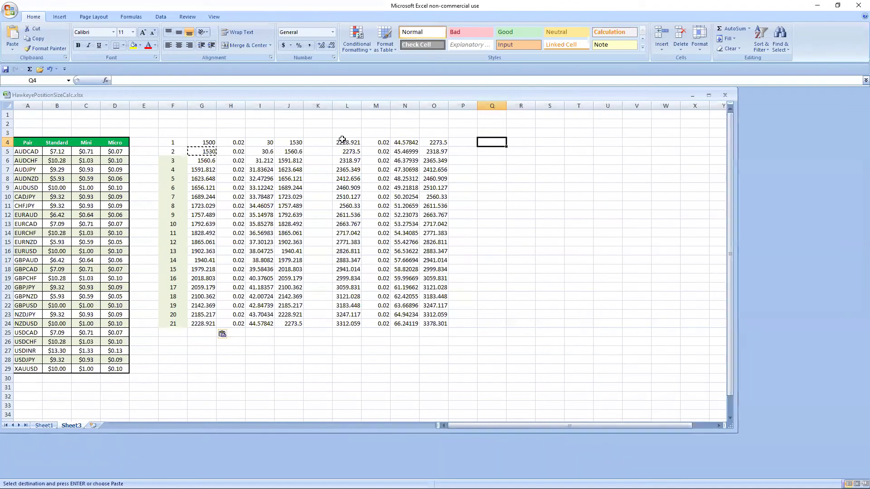
# Copy the second table's starting row L4:O4 to cell Q4 to begin a third compounding table.
pyautogui.moveTo(342, 140); pyautogui.dragTo(446, 153)
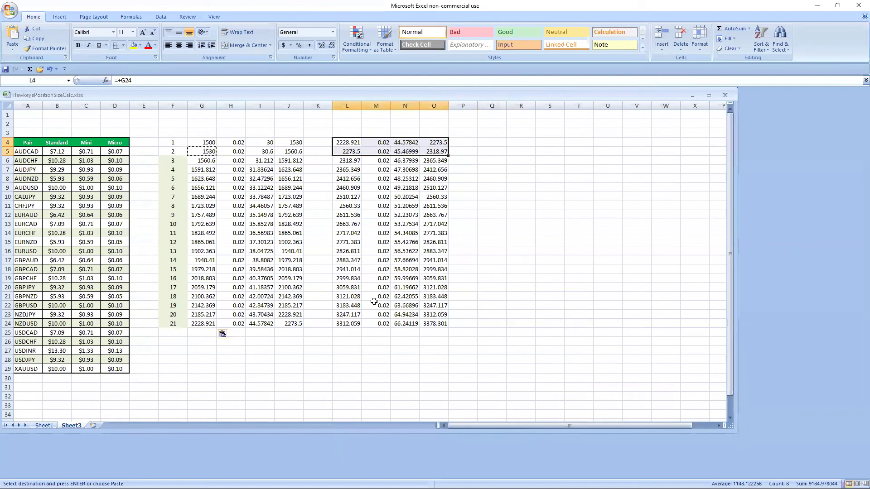
pyautogui.moveTo(341, 143); pyautogui.dragTo(441, 148)
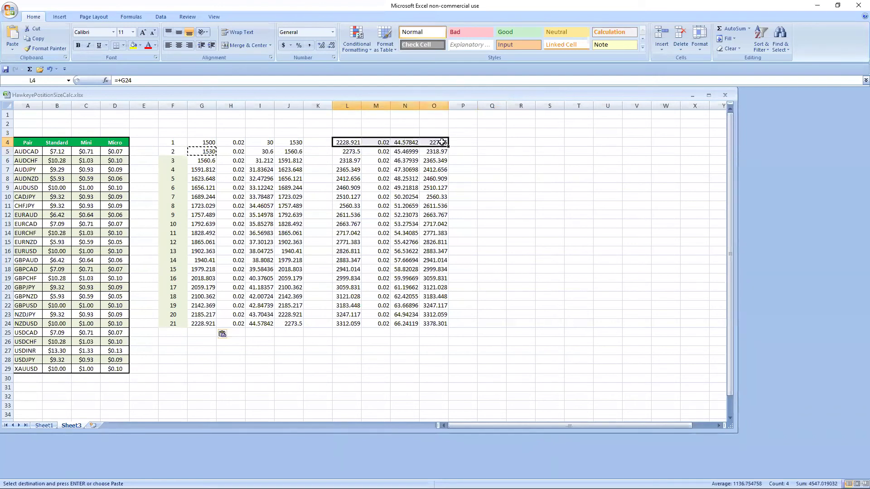
pyautogui.rightClick(442, 143)
pyautogui.click(462, 158)
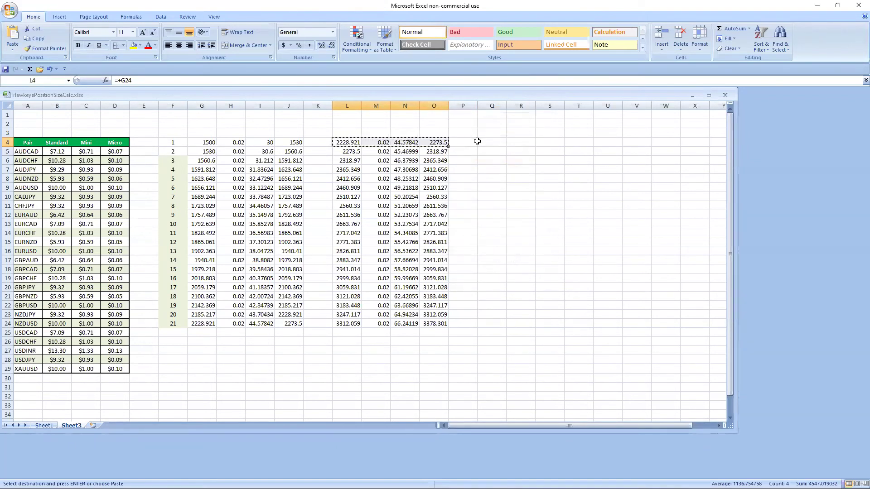
pyautogui.click(483, 142)
pyautogui.rightClick(483, 142)
pyautogui.click(499, 168)
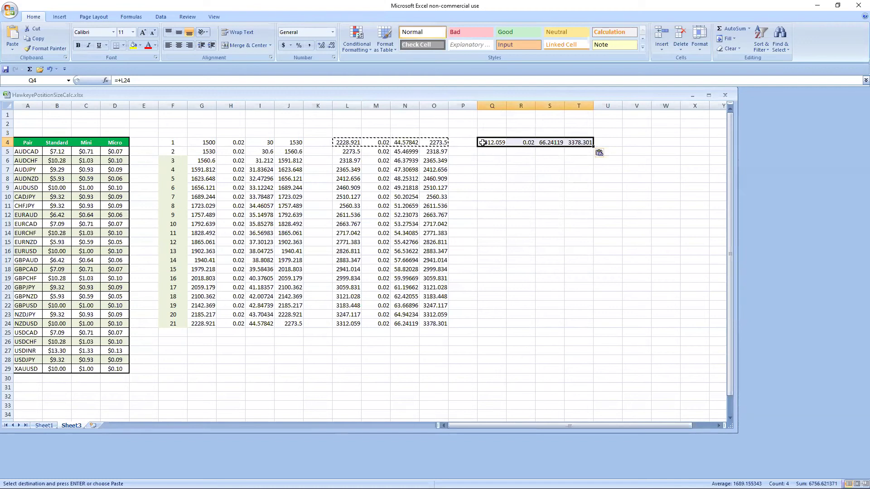
# Try to fill the third table from row 5 down to row 24 using cells L5:O5.
pyautogui.moveTo(344, 151); pyautogui.dragTo(435, 154)
pyautogui.rightClick(443, 155)
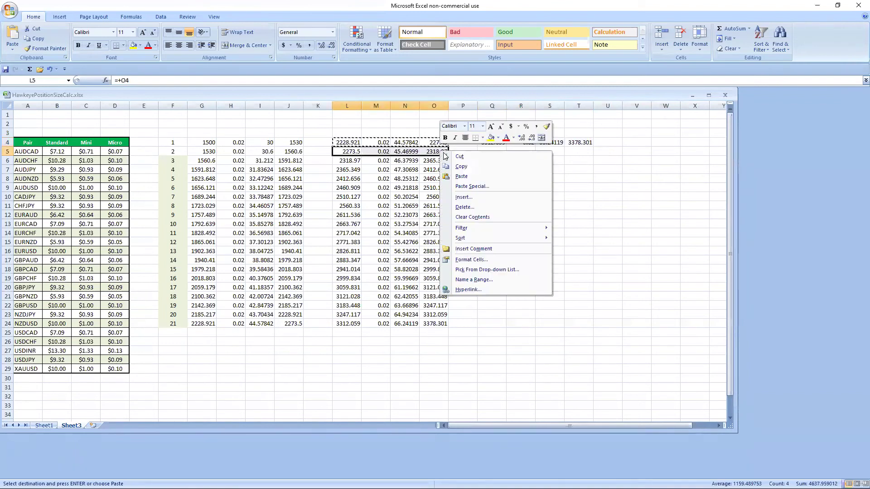
pyautogui.click(461, 166)
pyautogui.moveTo(491, 150); pyautogui.dragTo(485, 328)
pyautogui.rightClick(484, 320)
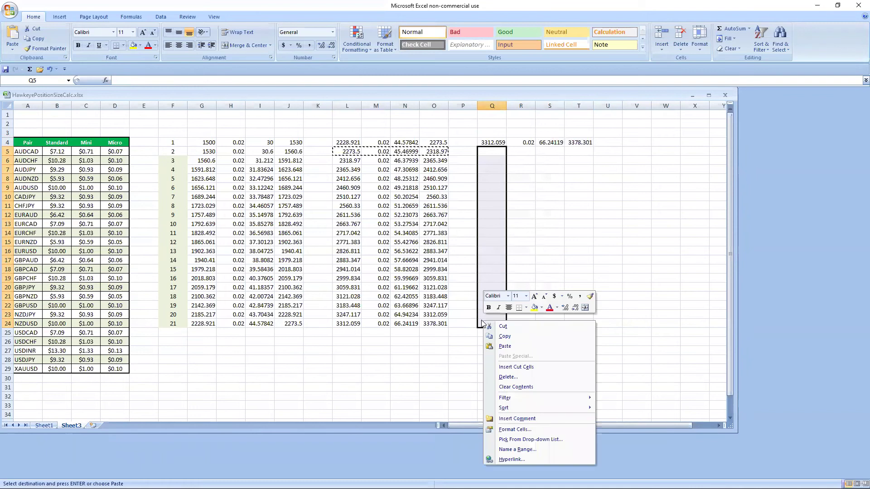
pyautogui.click(510, 346)
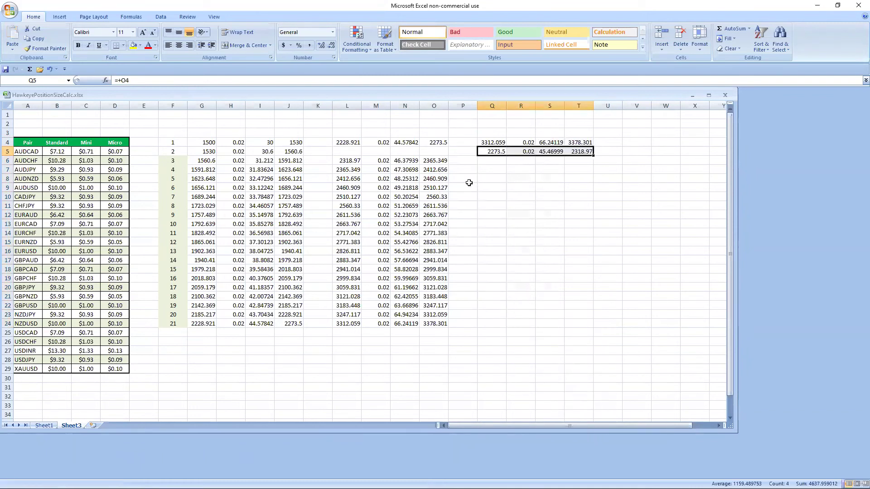
pyautogui.click(495, 152)
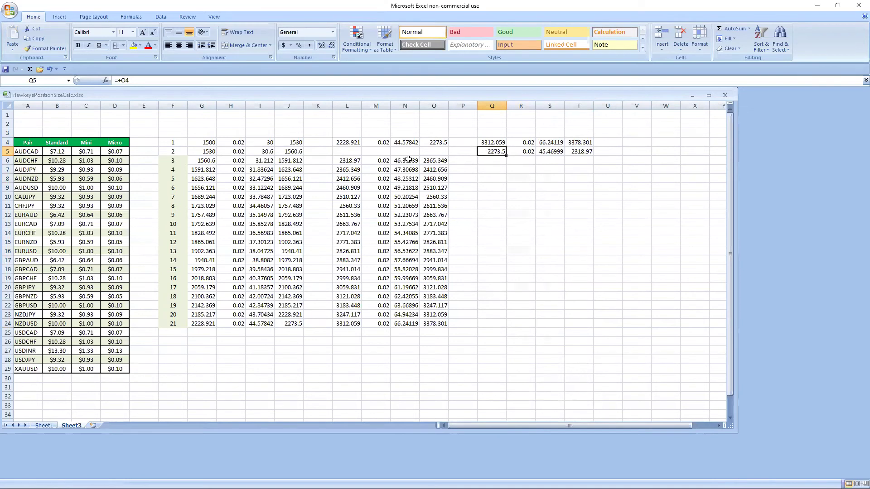
# Undo the move of cells L5:O5 into row 5 of the third table.
pyautogui.click(56, 69)
pyautogui.click(53, 79)
pyautogui.click(531, 180)
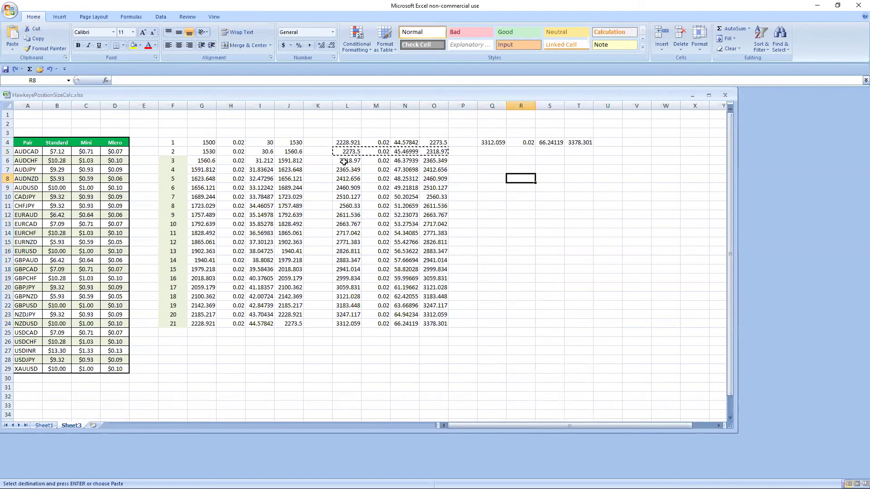
# Copy the compounding row L6:O6 into rows 5 to 24 of columns Q through T.
pyautogui.moveTo(344, 161); pyautogui.dragTo(439, 161)
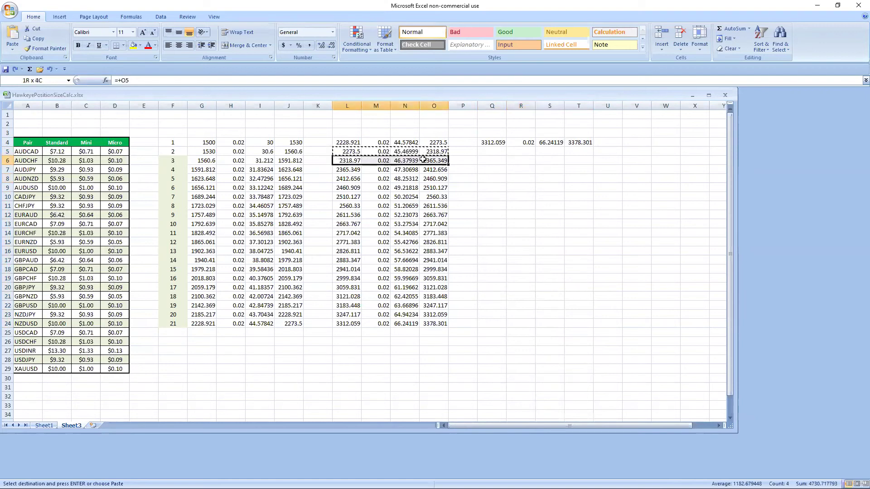
pyautogui.rightClick(421, 159)
pyautogui.click(450, 172)
pyautogui.moveTo(492, 152); pyautogui.dragTo(493, 319)
pyautogui.rightClick(493, 320)
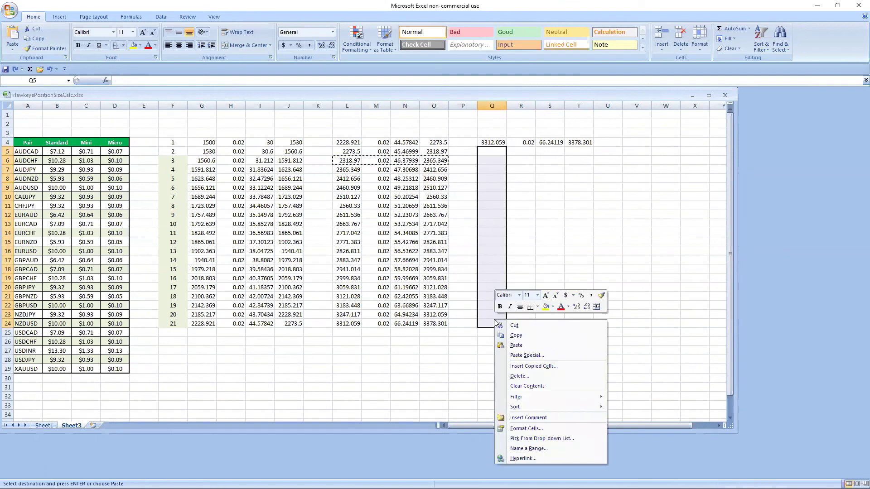
pyautogui.click(514, 346)
pyautogui.click(642, 195)
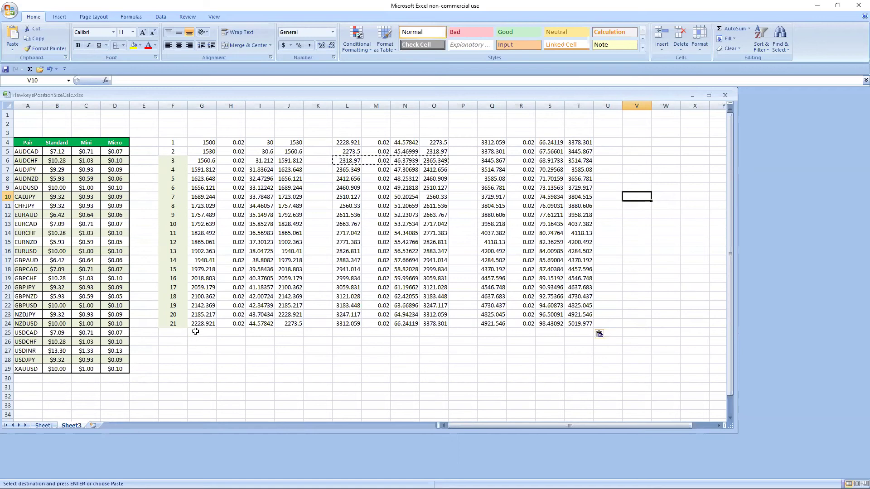
# Switch to Sheet1 of the workbook.
pyautogui.moveTo(196, 350); pyautogui.dragTo(415, 347)
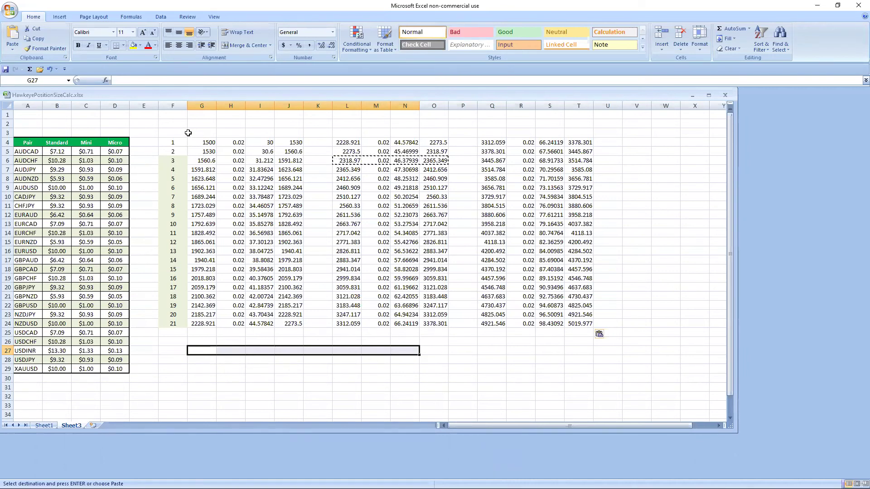
pyautogui.click(298, 377)
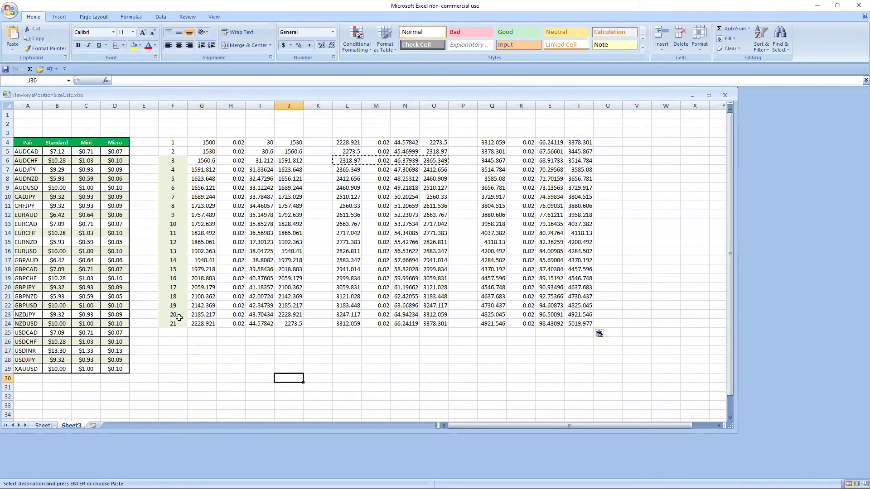
pyautogui.click(38, 427)
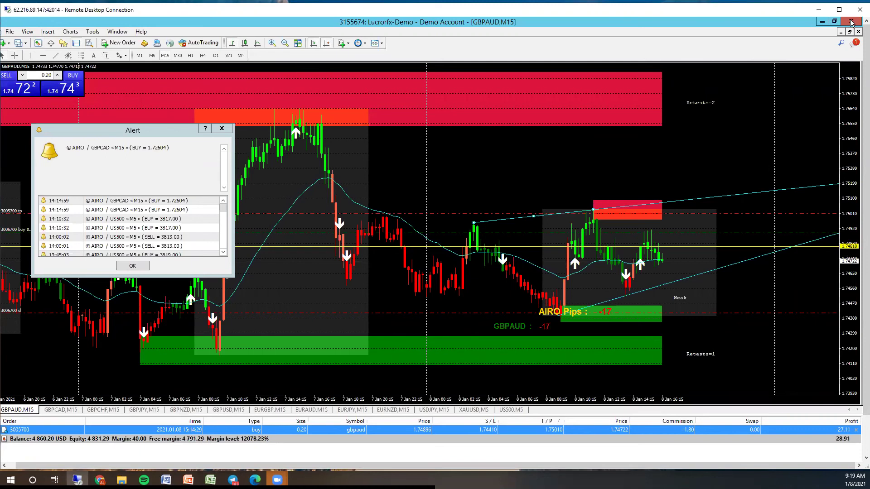
# Restore the maximized GBPAUD M15 chart to the tiled layout, make it the active chart and dismiss the alert.
pyautogui.click(847, 32)
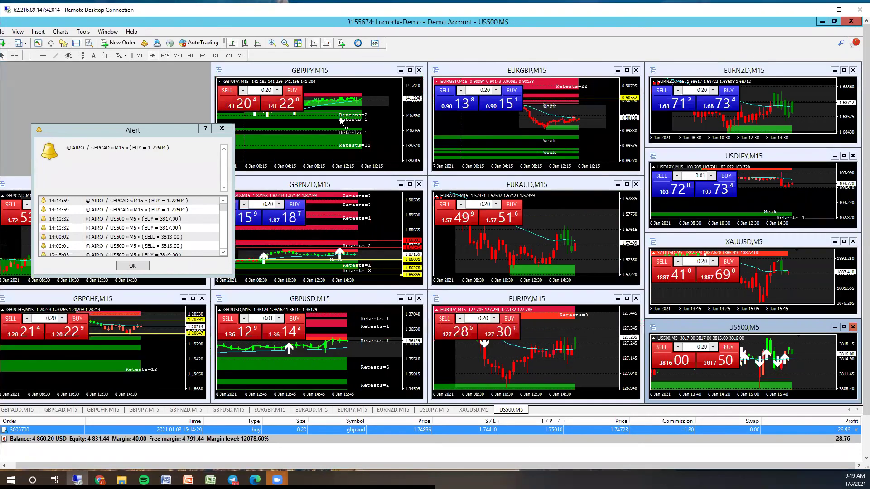
pyautogui.click(21, 411)
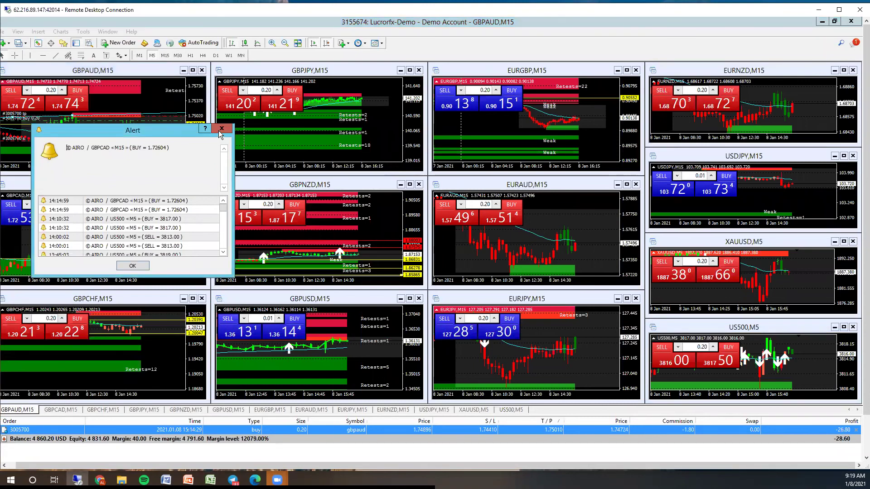
pyautogui.press('Return')
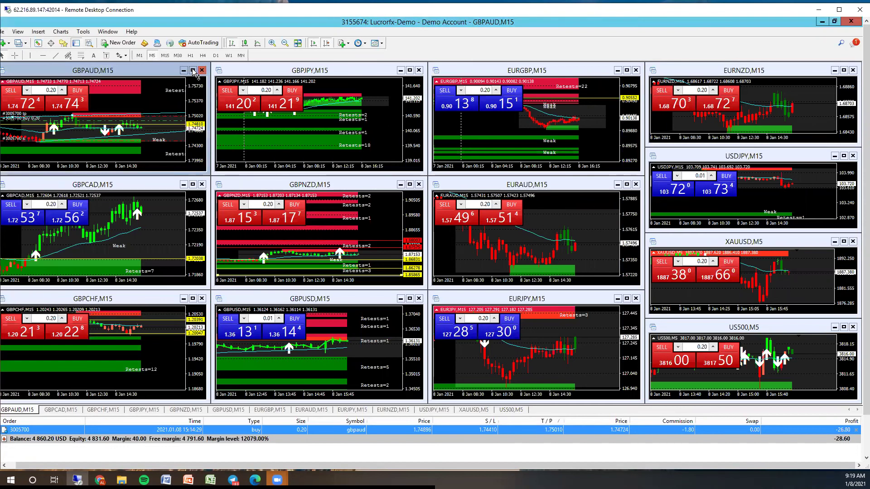
# Maximize the GBPAUD M15 chart for viewing and return to the tiled layout of all charts.
pyautogui.click(193, 71)
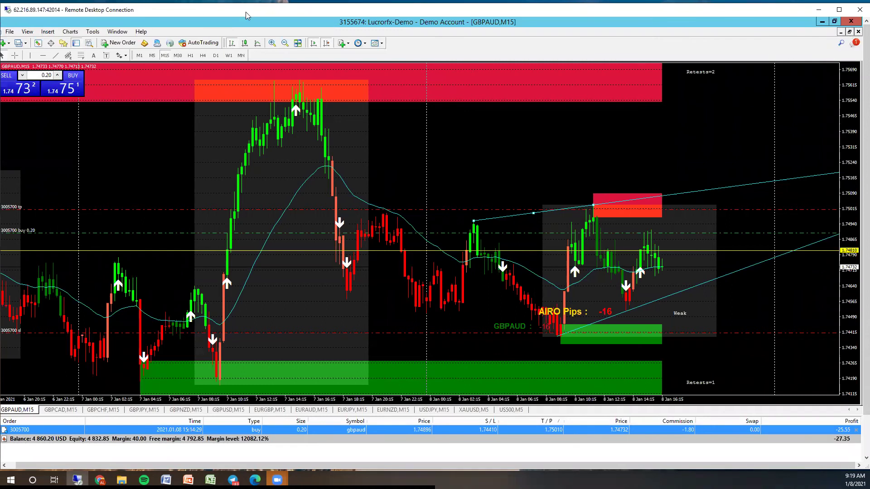
pyautogui.hotkey('ctrl', 'F5')
pyautogui.hotkey('alt', 'r')
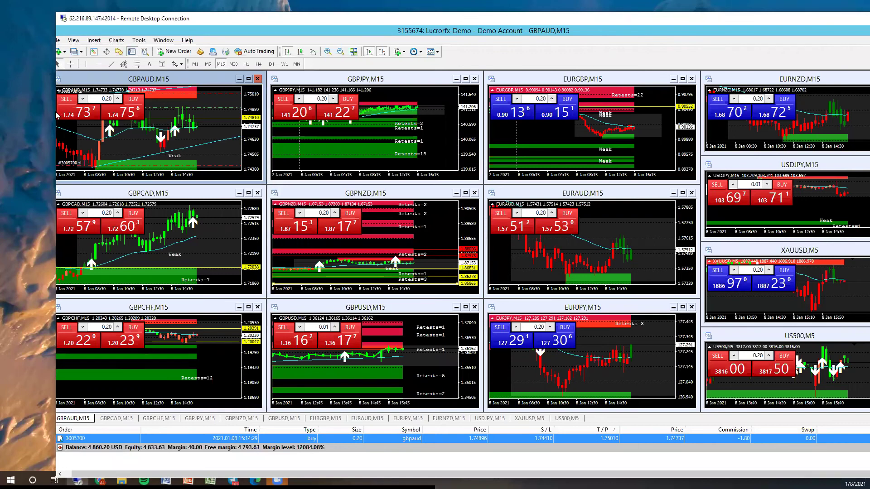
# Extend the remote desktop window to expose the charts' cut-off edge, and toggle the GBPAUD chart's trade panel off and on.
pyautogui.moveTo(54, 111); pyautogui.dragTo(49, 111)
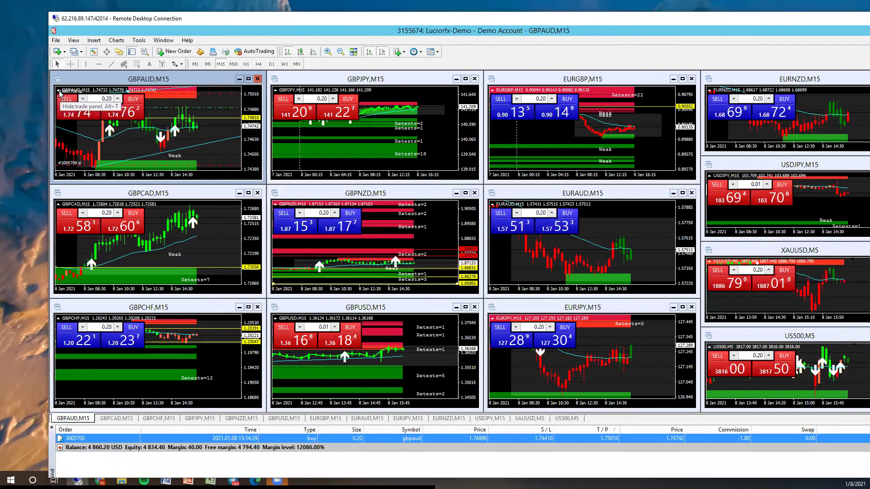
pyautogui.click(59, 93)
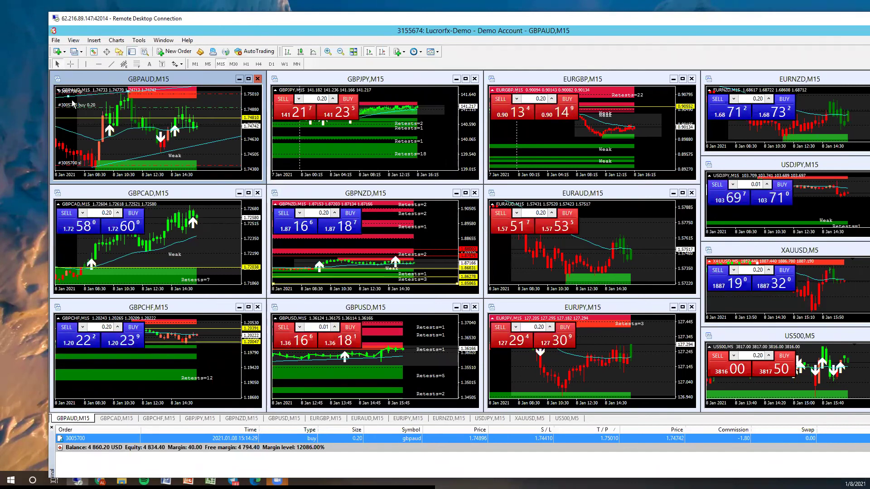
pyautogui.click(60, 92)
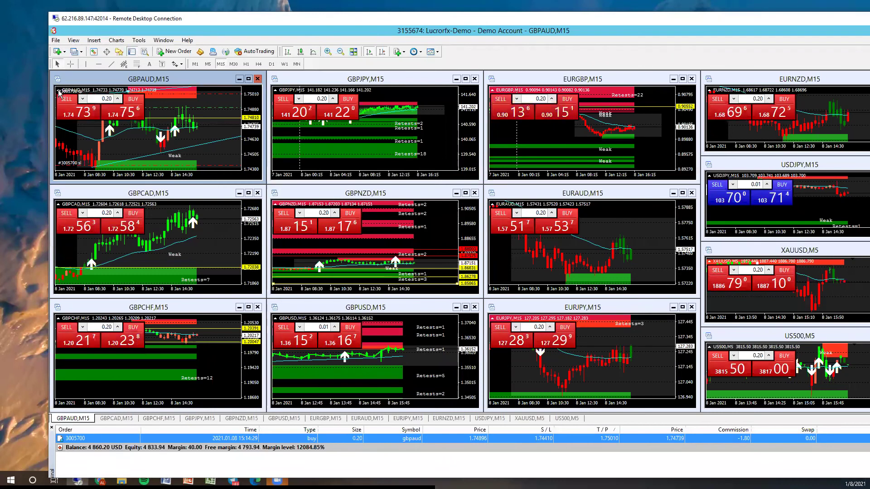